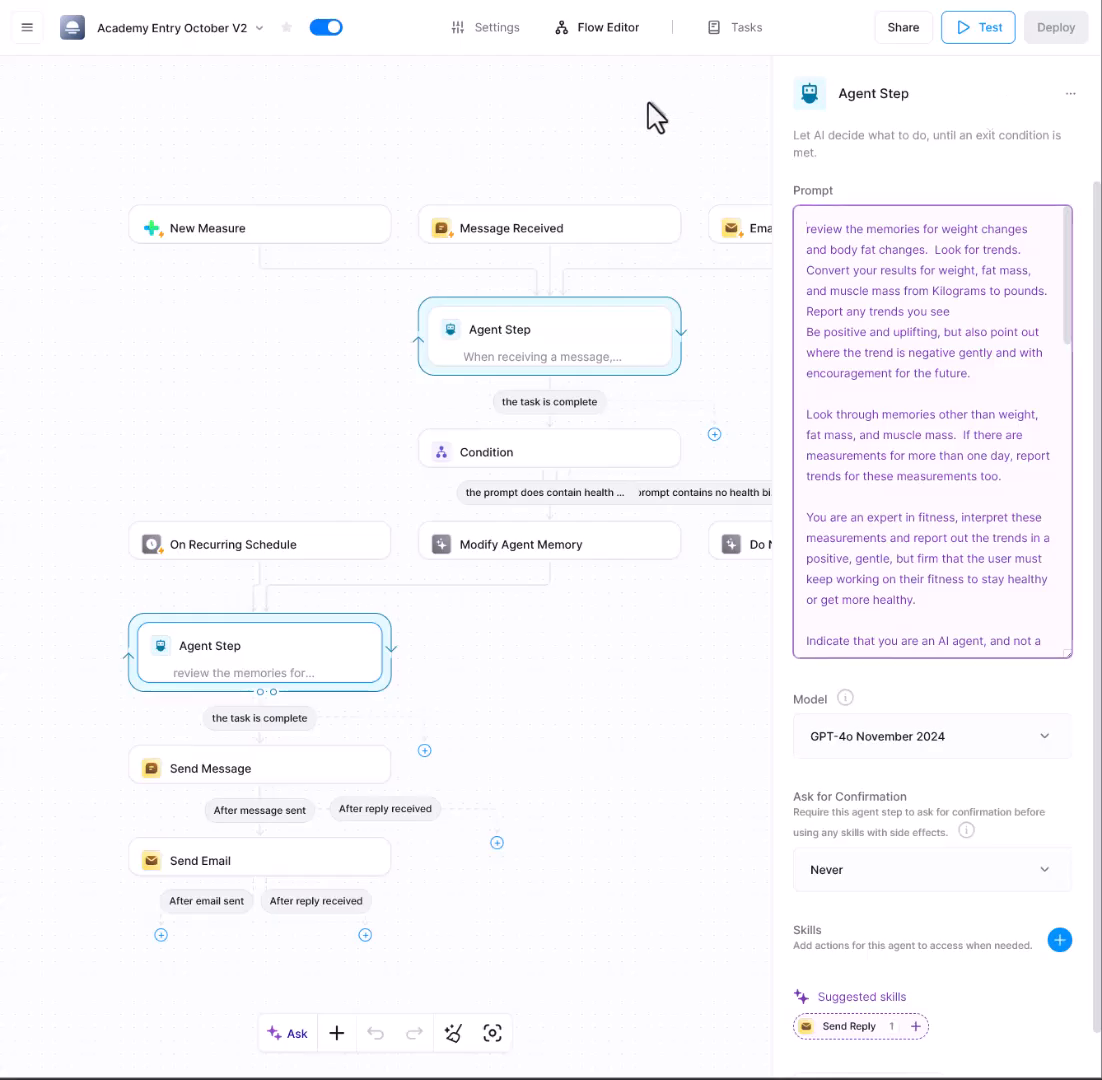
Test Message Received with a Withings reading: weight 98.984 kg, fat mass 29.23 kg, muscle mass 65.00 kg, blood pressures 0.00 mmHg, heart/pulse wave velocities 7.754/7.0491 m/s.
click(650, 115)
click(972, 36)
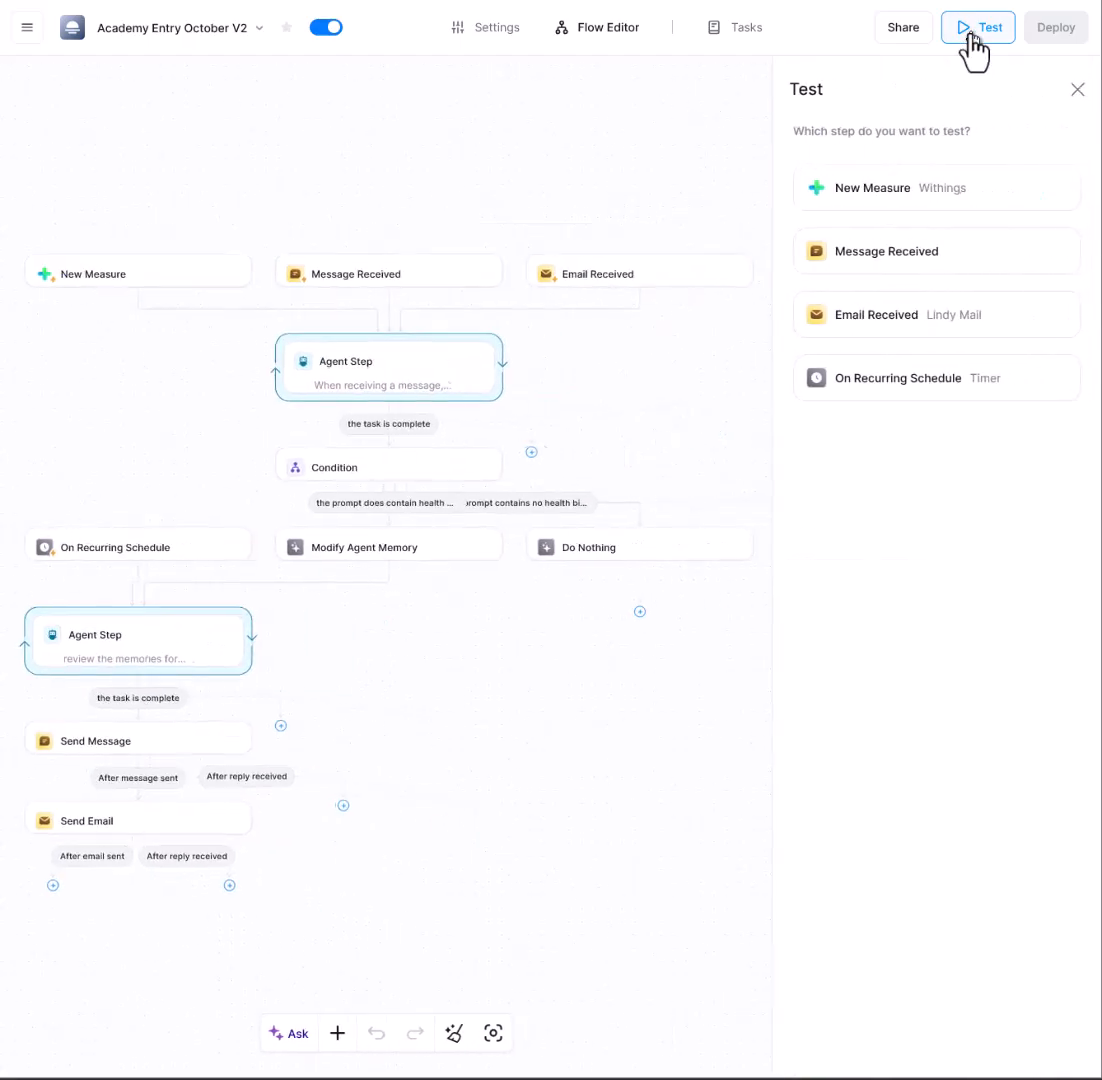
click(816, 251)
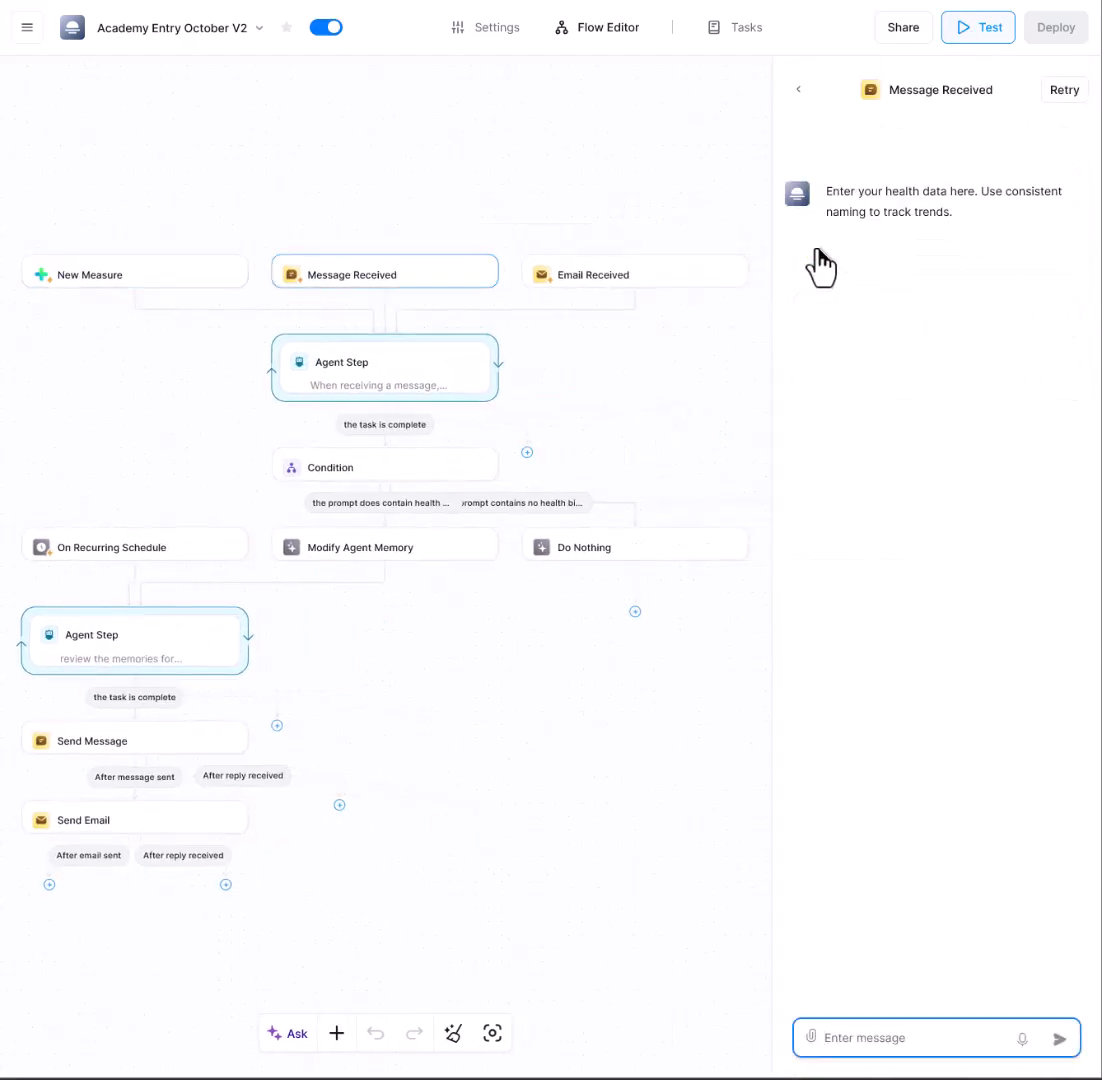
text(New Withings scale reading: Weight: 98.184 kg Fat Mass: 29.23 kg Muscle Mass: 65.00 kg Diastolic Blood Pressure: 0.00 mmHg Systolic Blood Pressure: 0.00 mmHg Heart Pulse Wave Velocity: 7.754 m/s Pulse Wave Velocity: 7.0491 m/s)
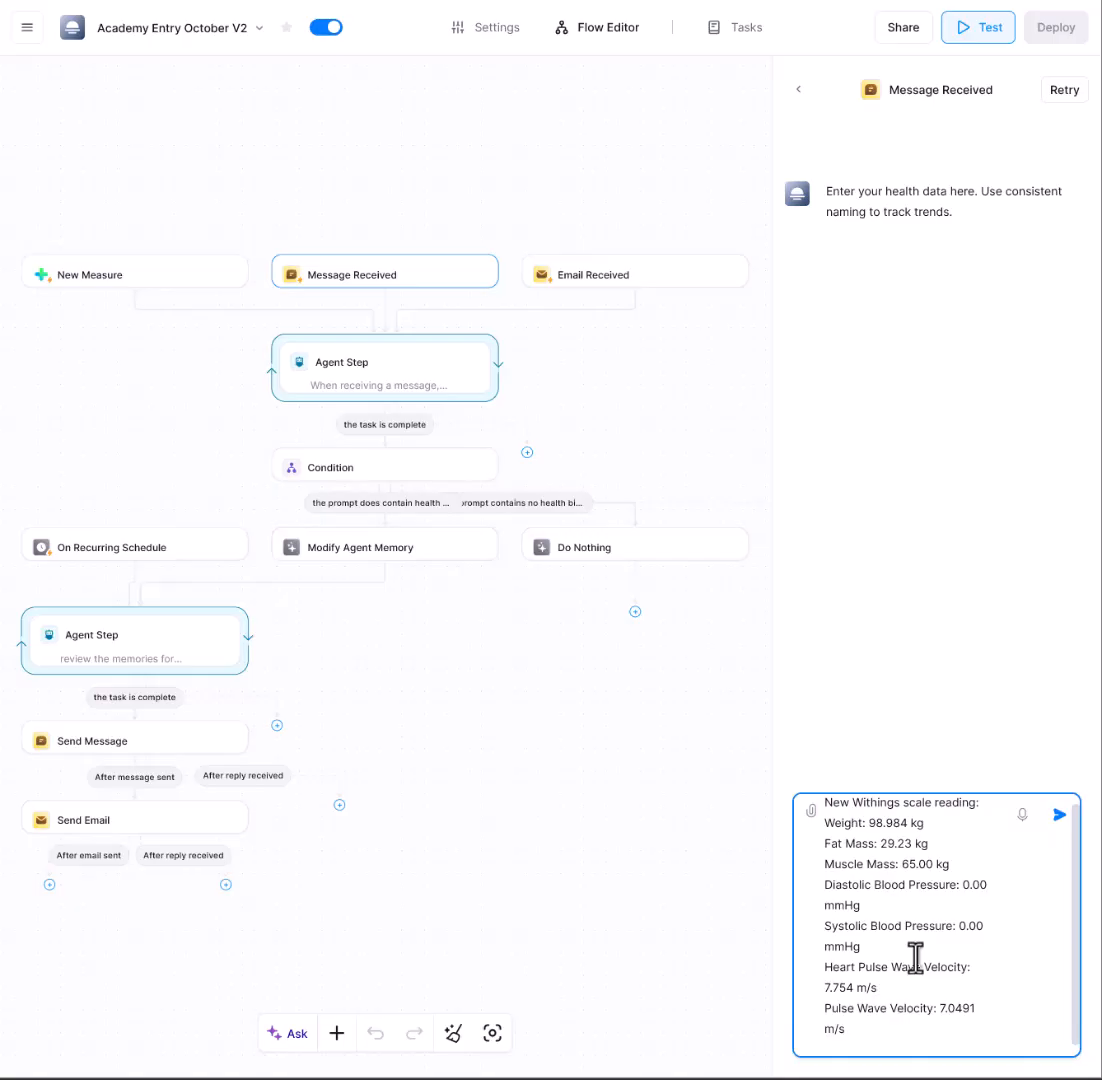
click(1060, 816)
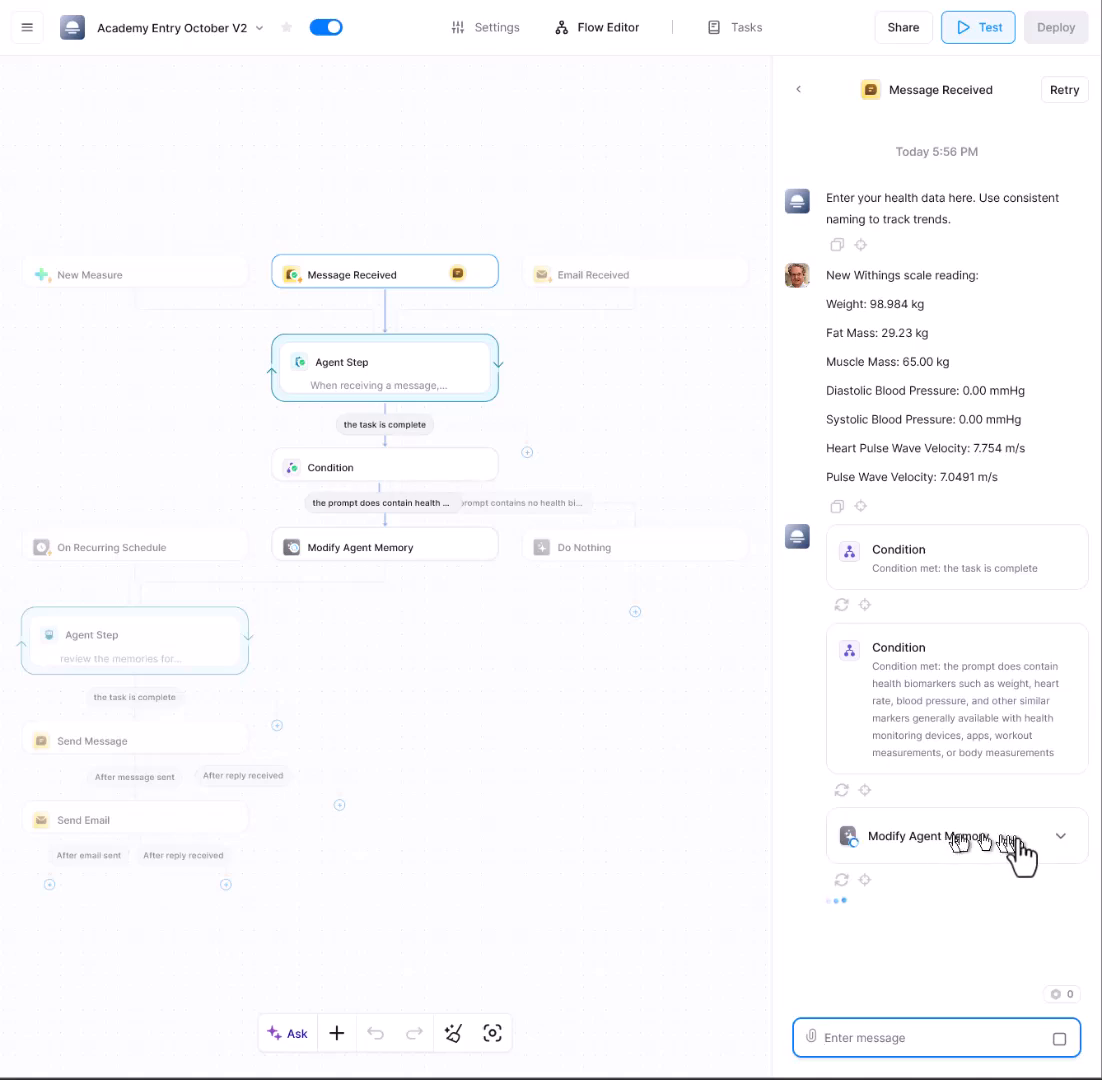
click(1062, 836)
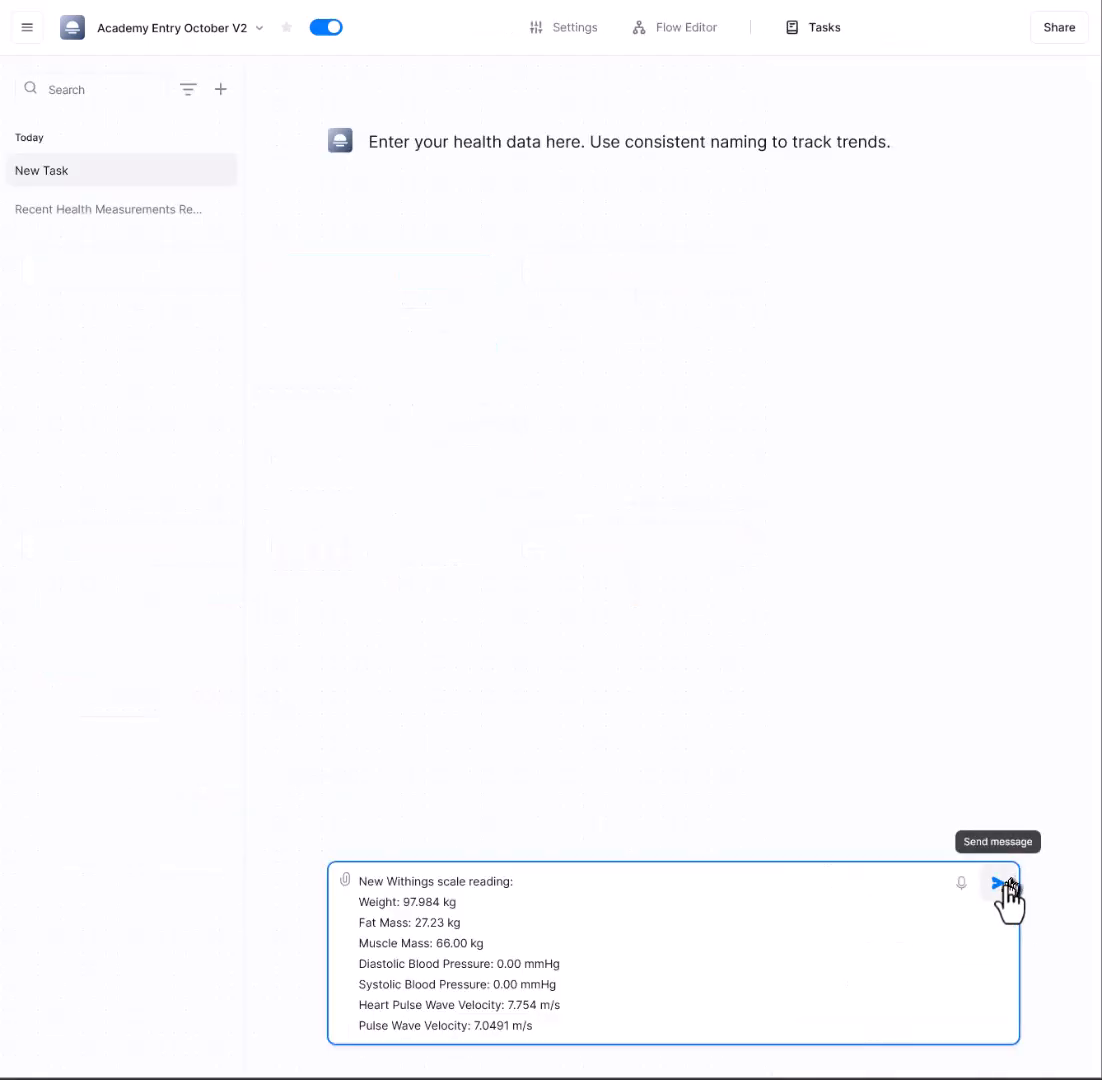
Submit a second Withings reading as a task (weight 97.984 kg, fat mass 27.23 kg, muscle mass 66.00 kg) and review the saved memory and trend report.
click(996, 882)
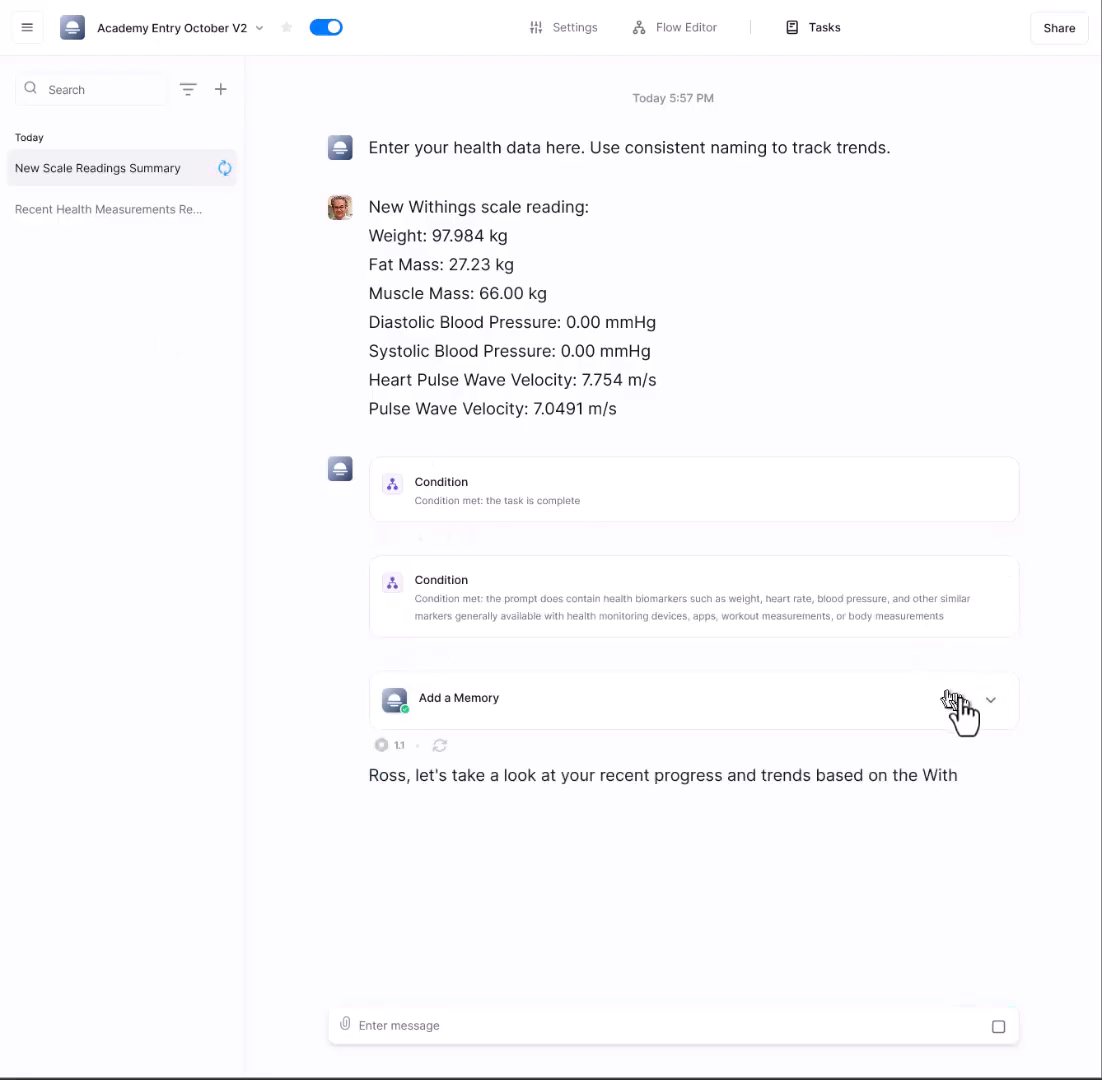
click(988, 701)
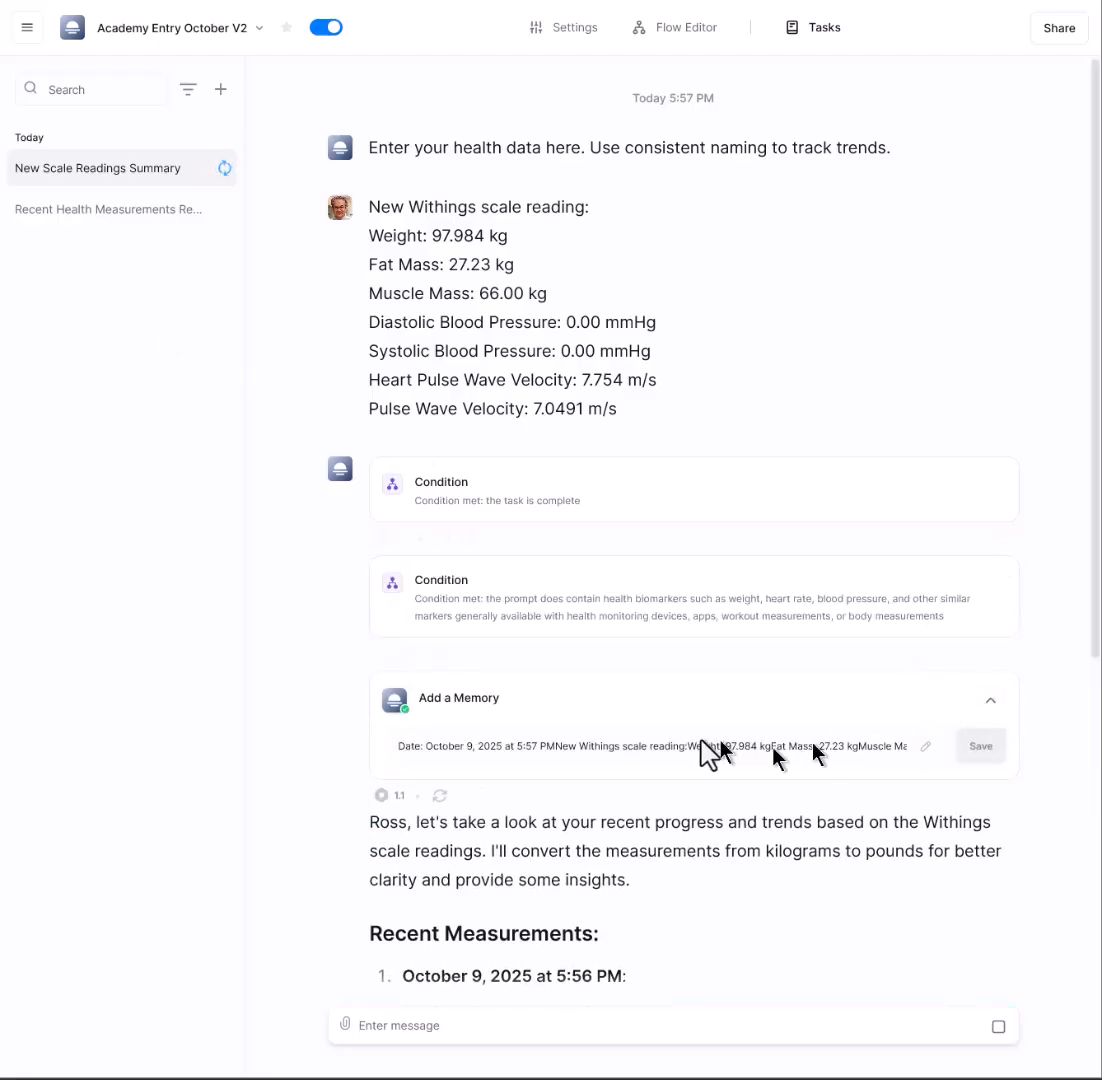
scroll(610, 630, down, 3)
scroll(630, 614, down, 4)
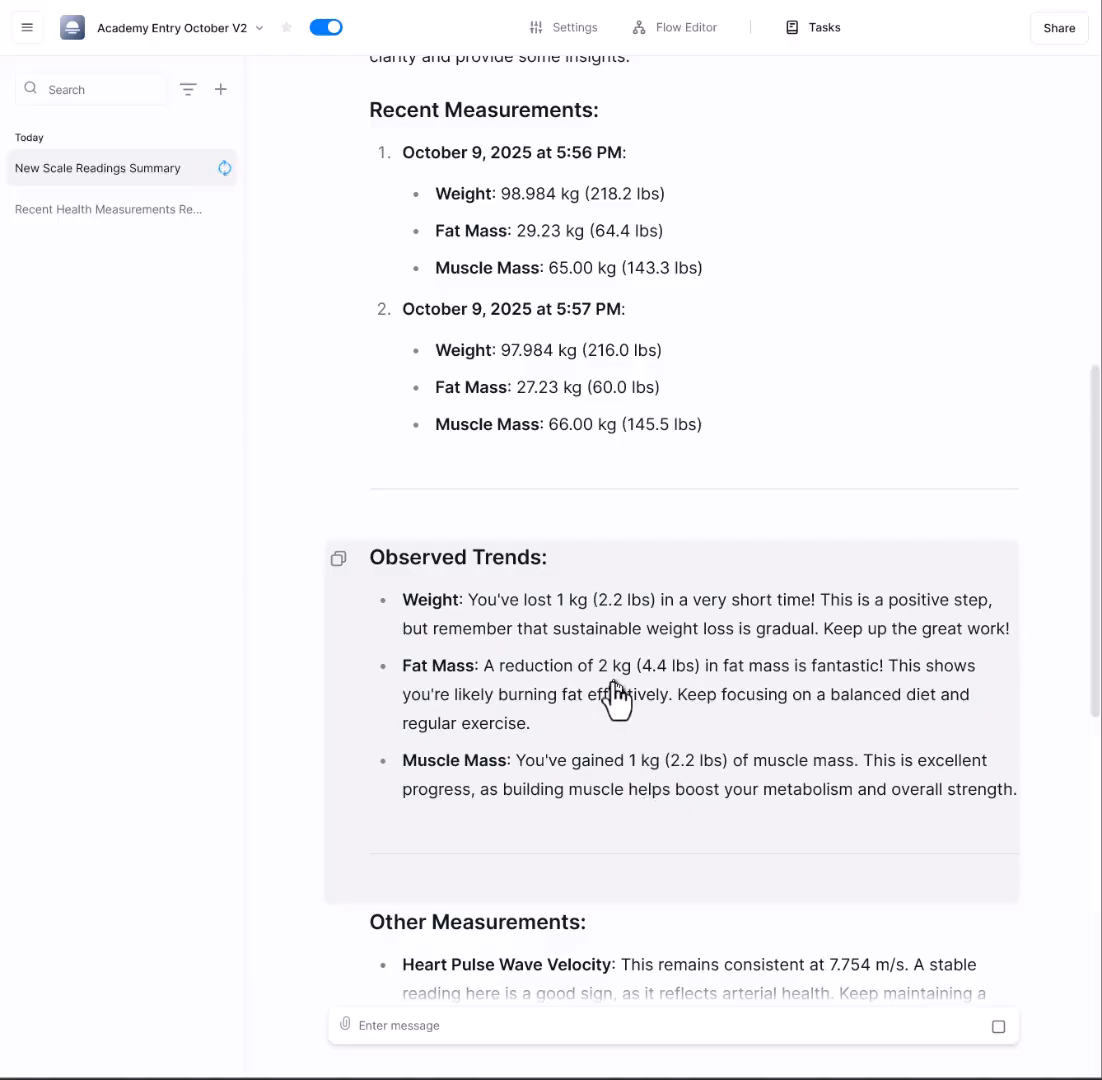
scroll(615, 700, down, 5)
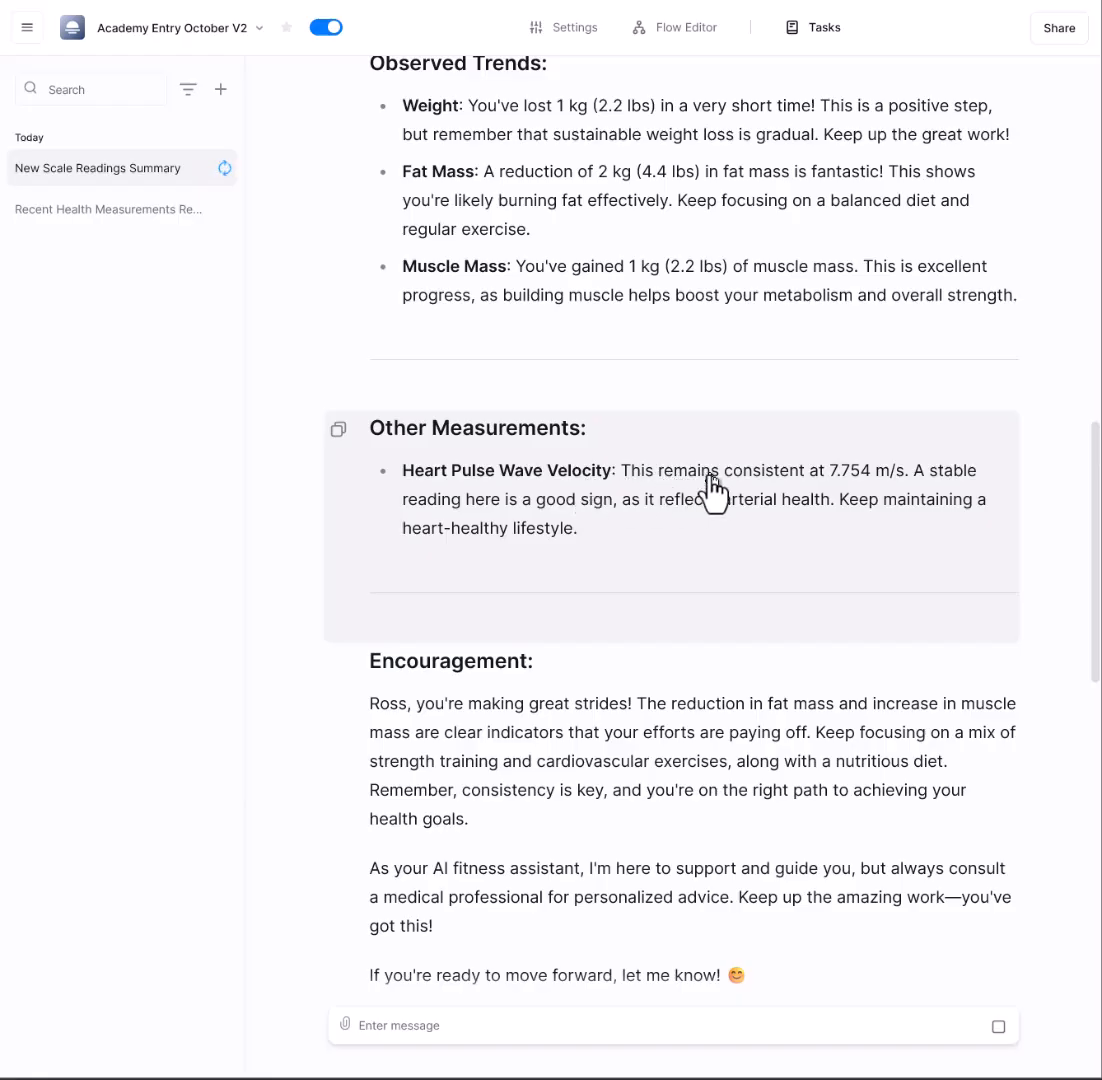
scroll(647, 510, down, 1)
scroll(650, 530, down, 3)
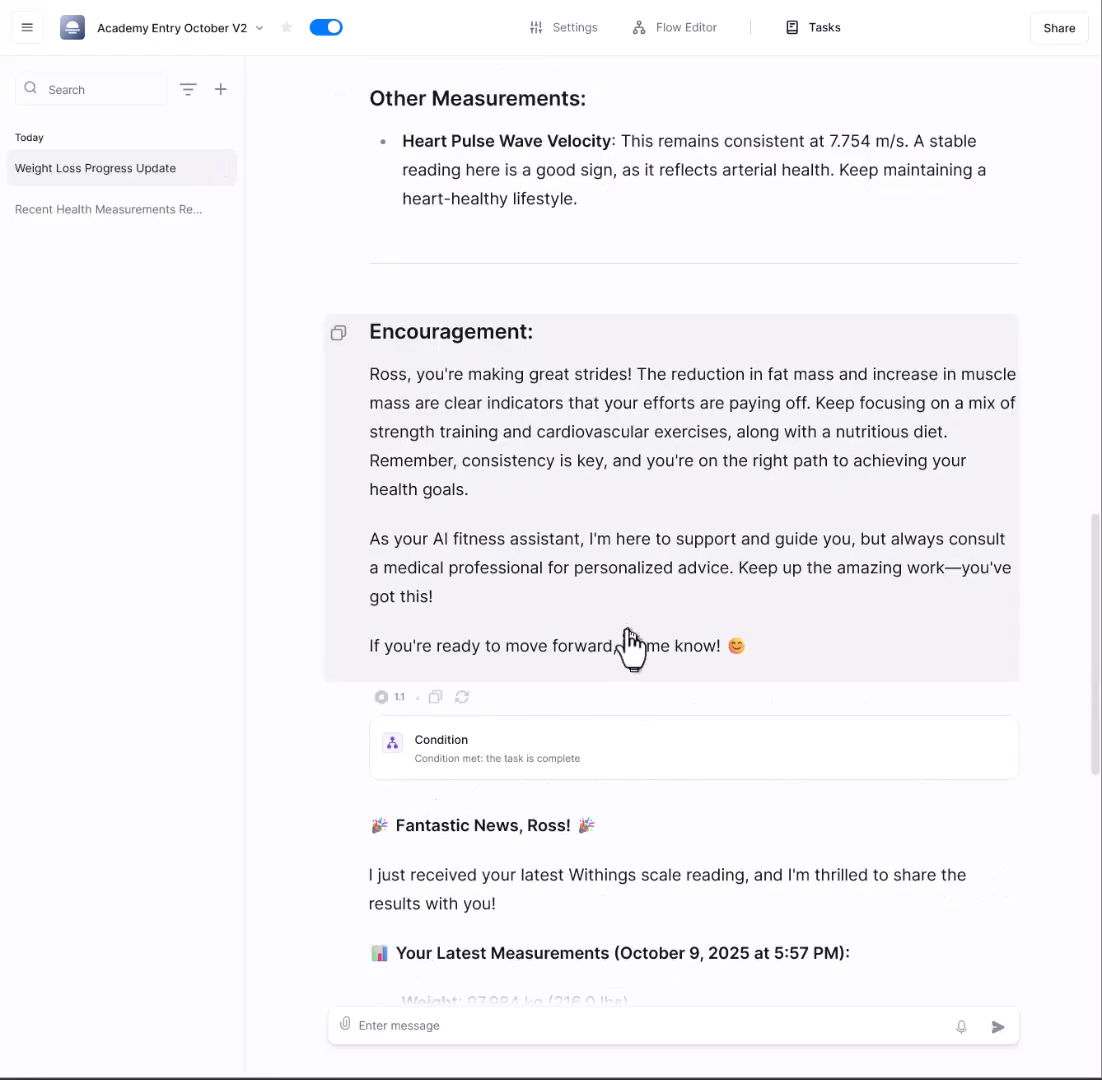
scroll(630, 640, down, 7)
scroll(620, 615, down, 2)
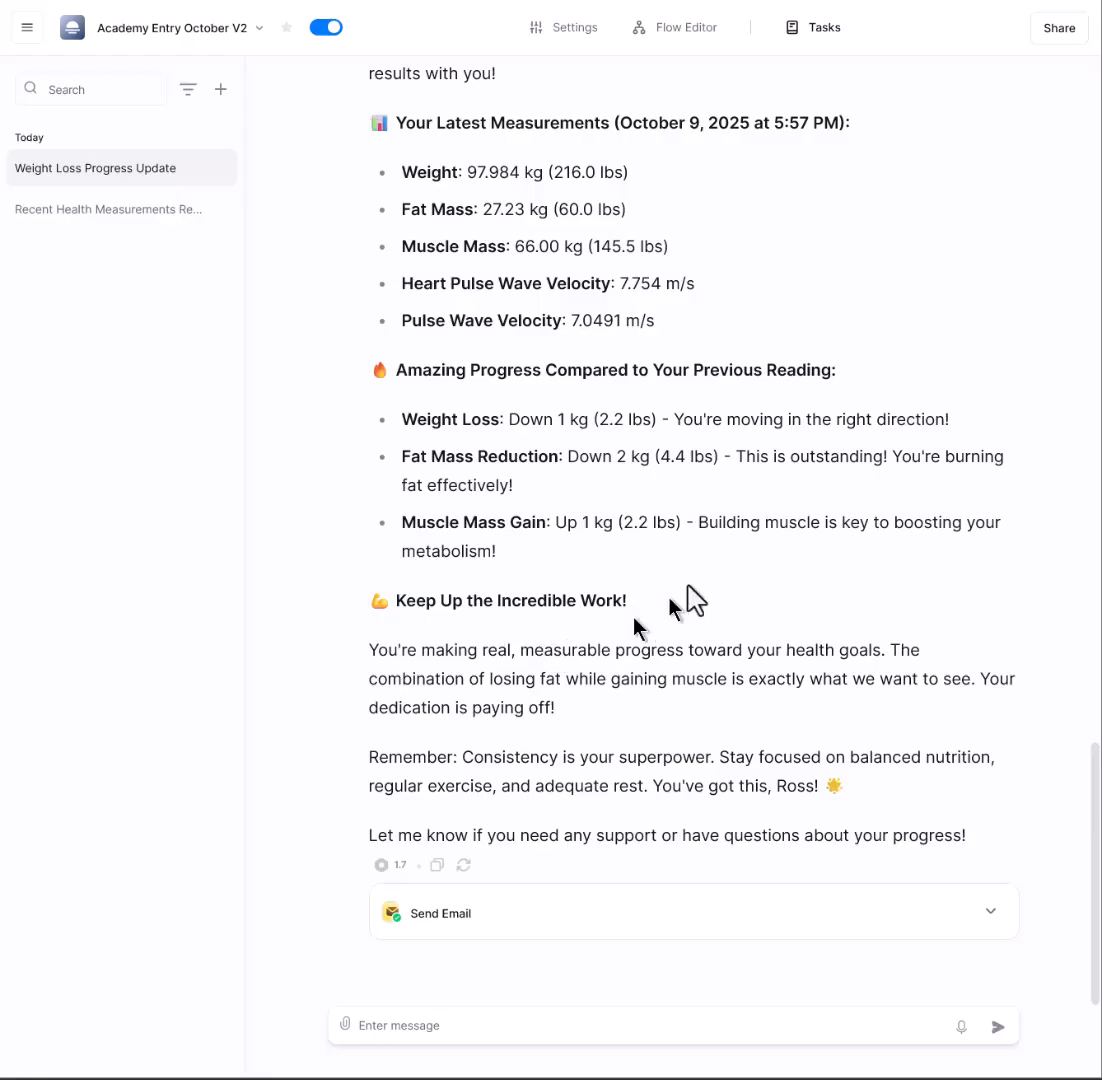
Test the On Recurring Schedule trigger in the agent's flow and check the health progress email in the mail window.
click(678, 31)
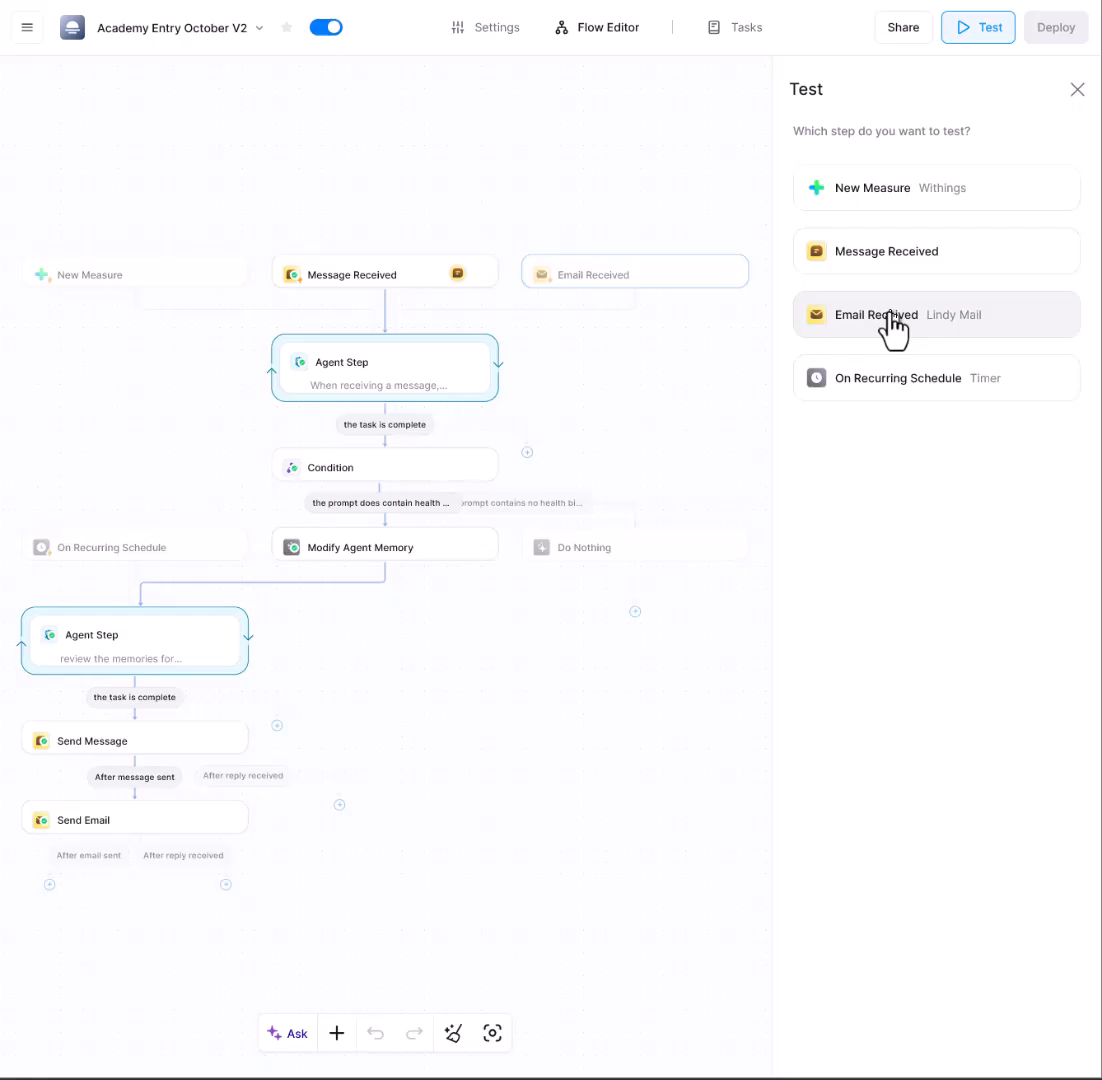
click(870, 380)
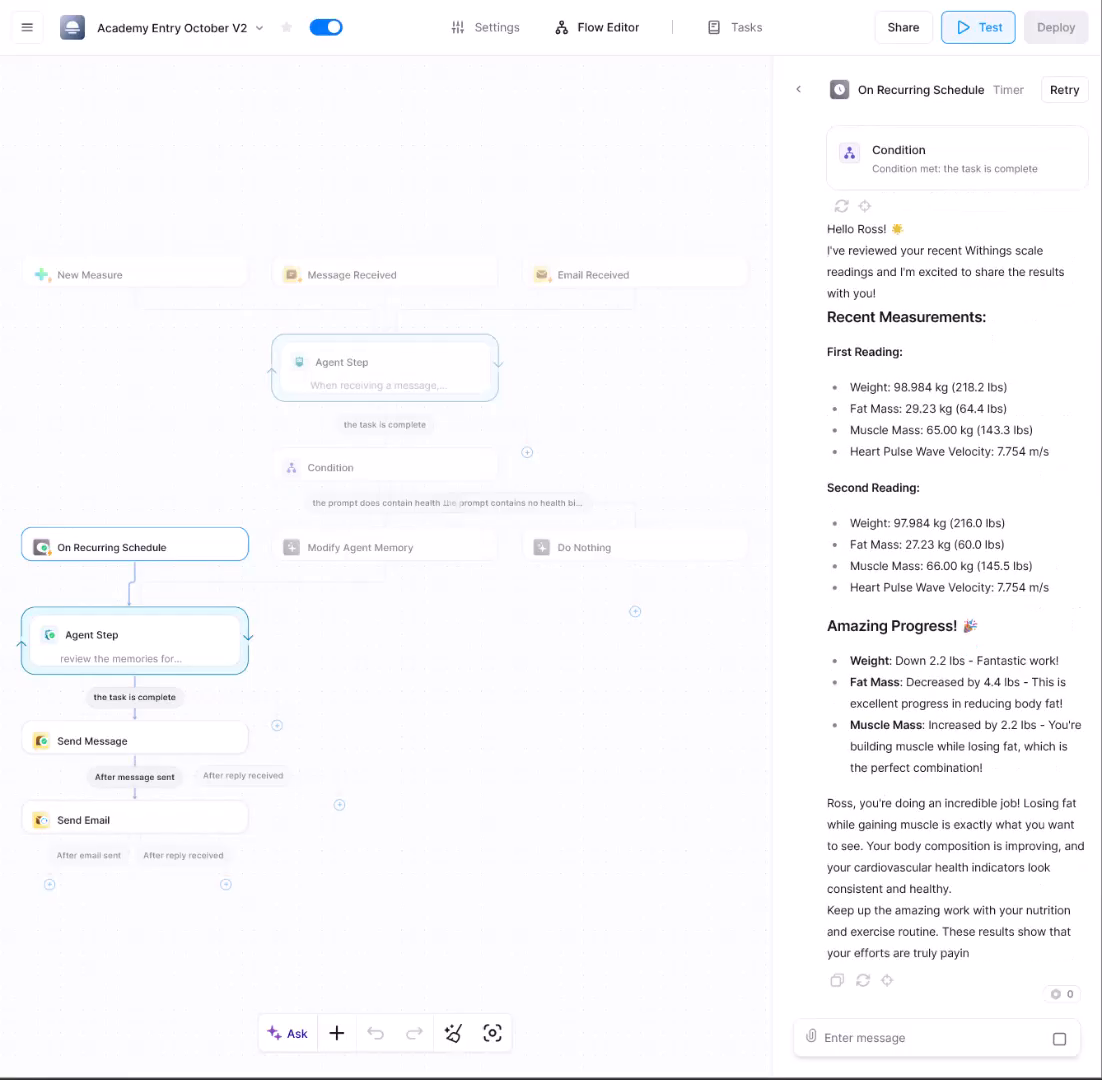
drag(1101, 80, 765, 152)
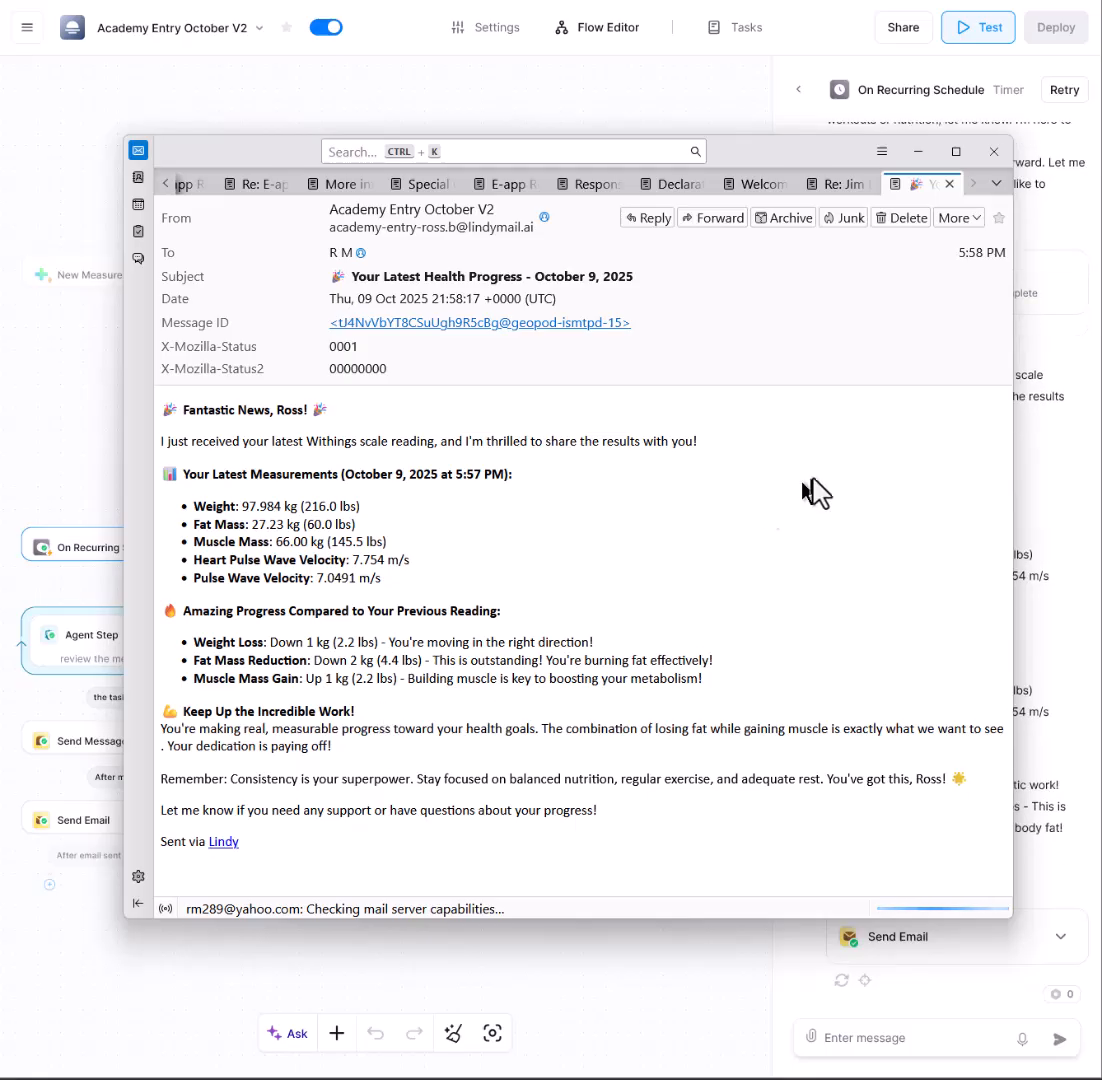
drag(771, 160, 1101, 122)
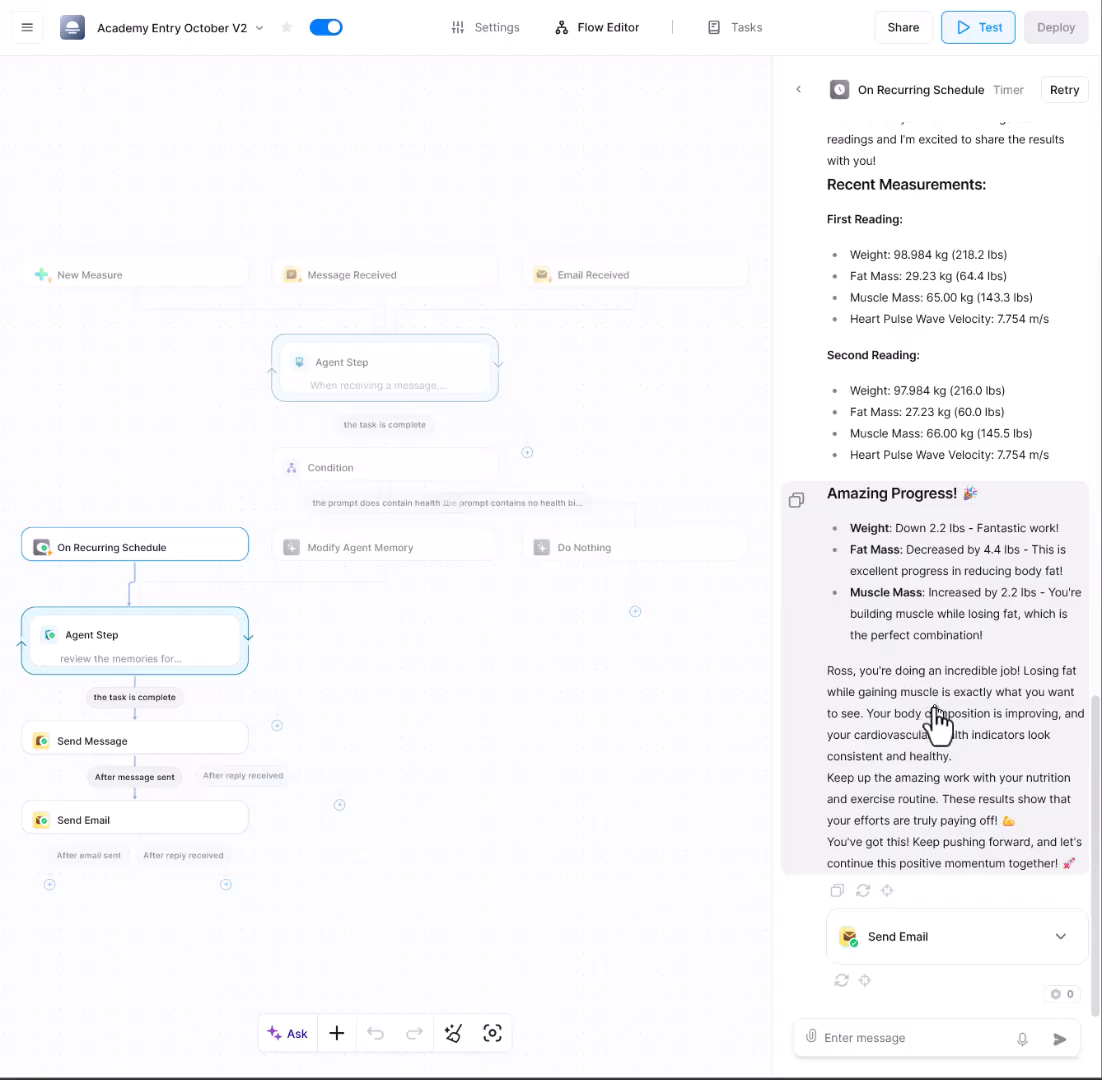
Test the Message Received trigger with the message "my wait line is 44 inches".
click(886, 1037)
text(my wait line is 44 inche)
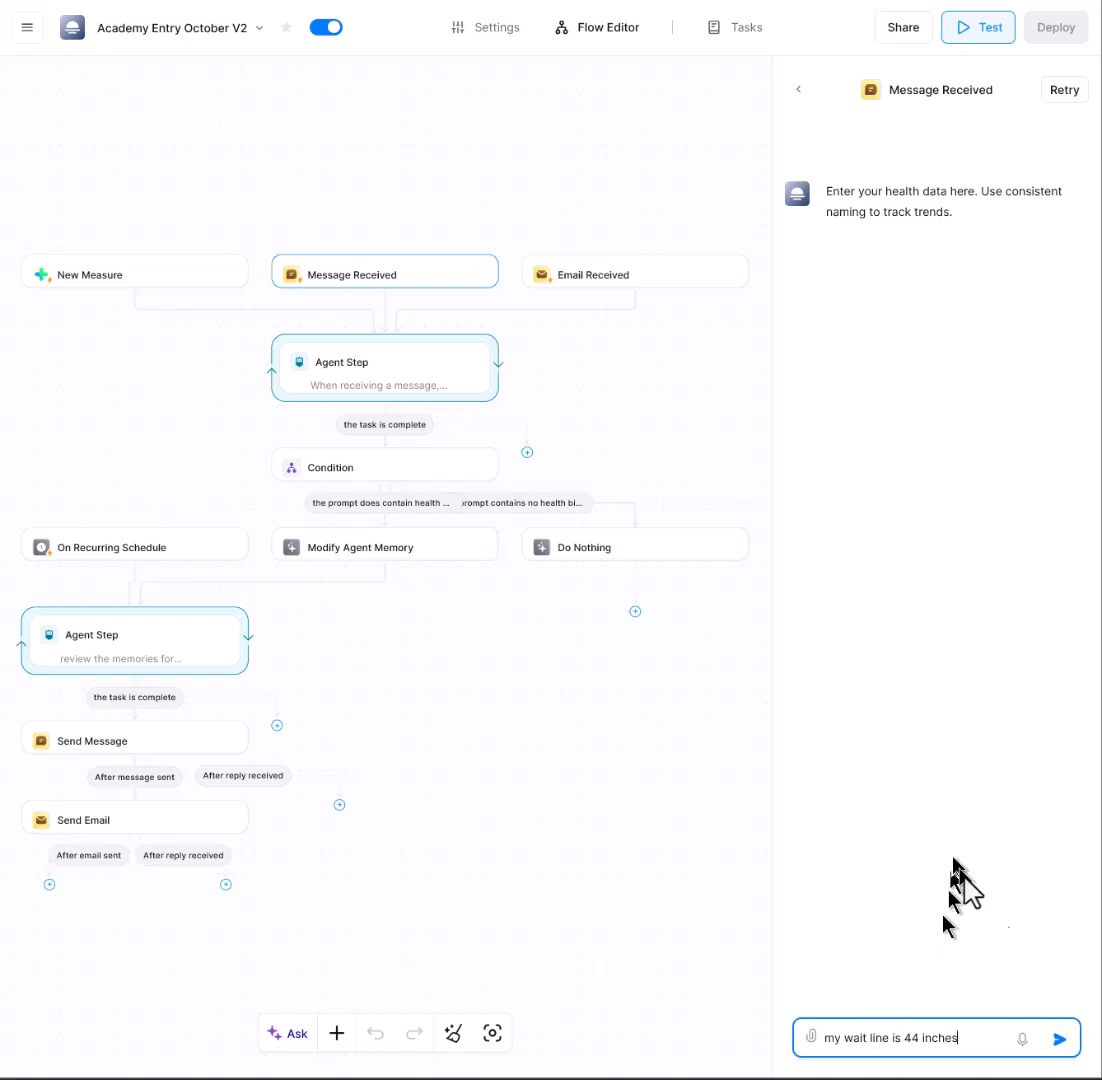
click(1059, 1039)
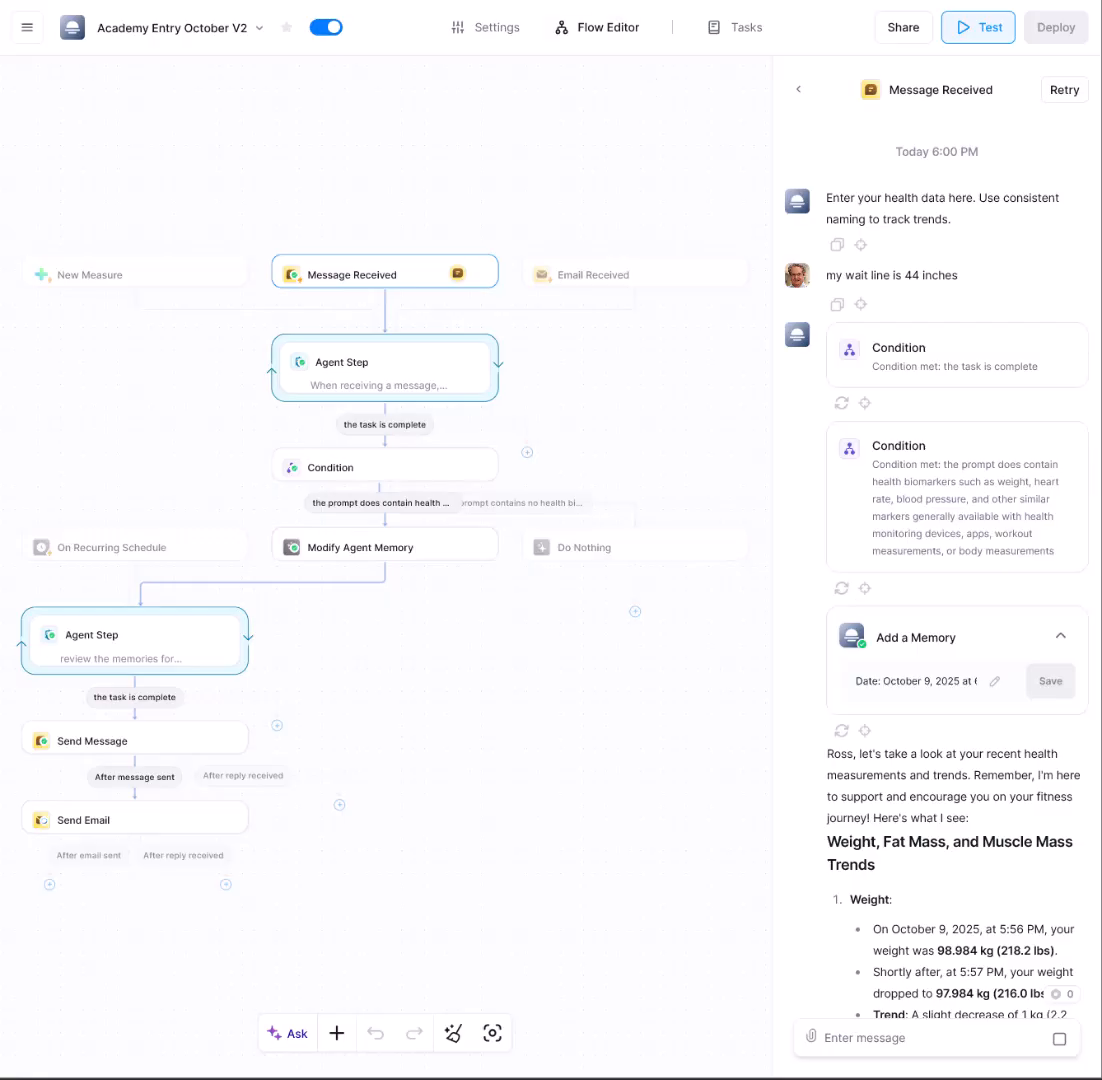
Review the stored memories in the agent's settings, including the two scale readings and the waistline entry.
click(480, 33)
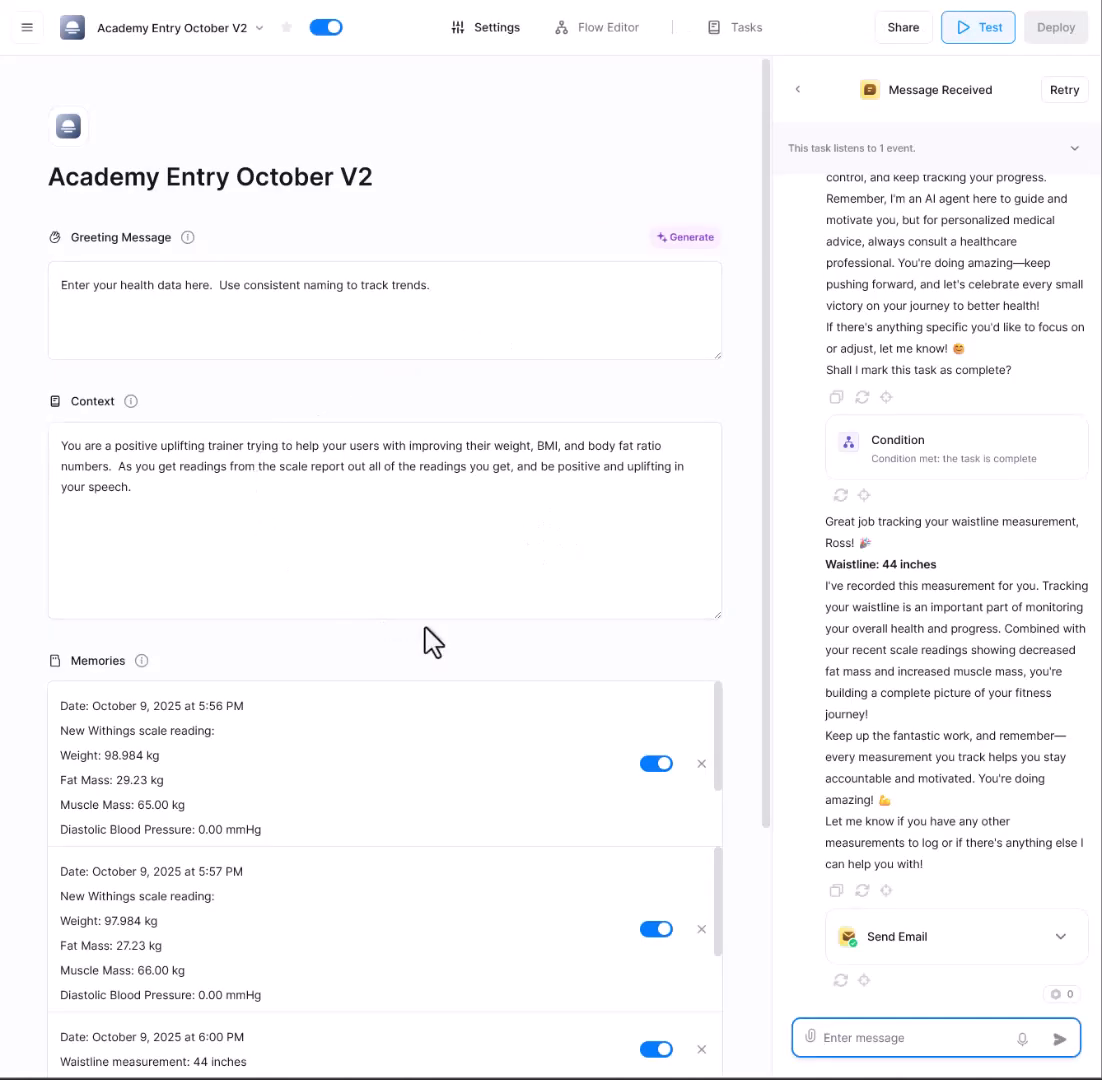
scroll(728, 350, down, 3)
drag(763, 325, 768, 388)
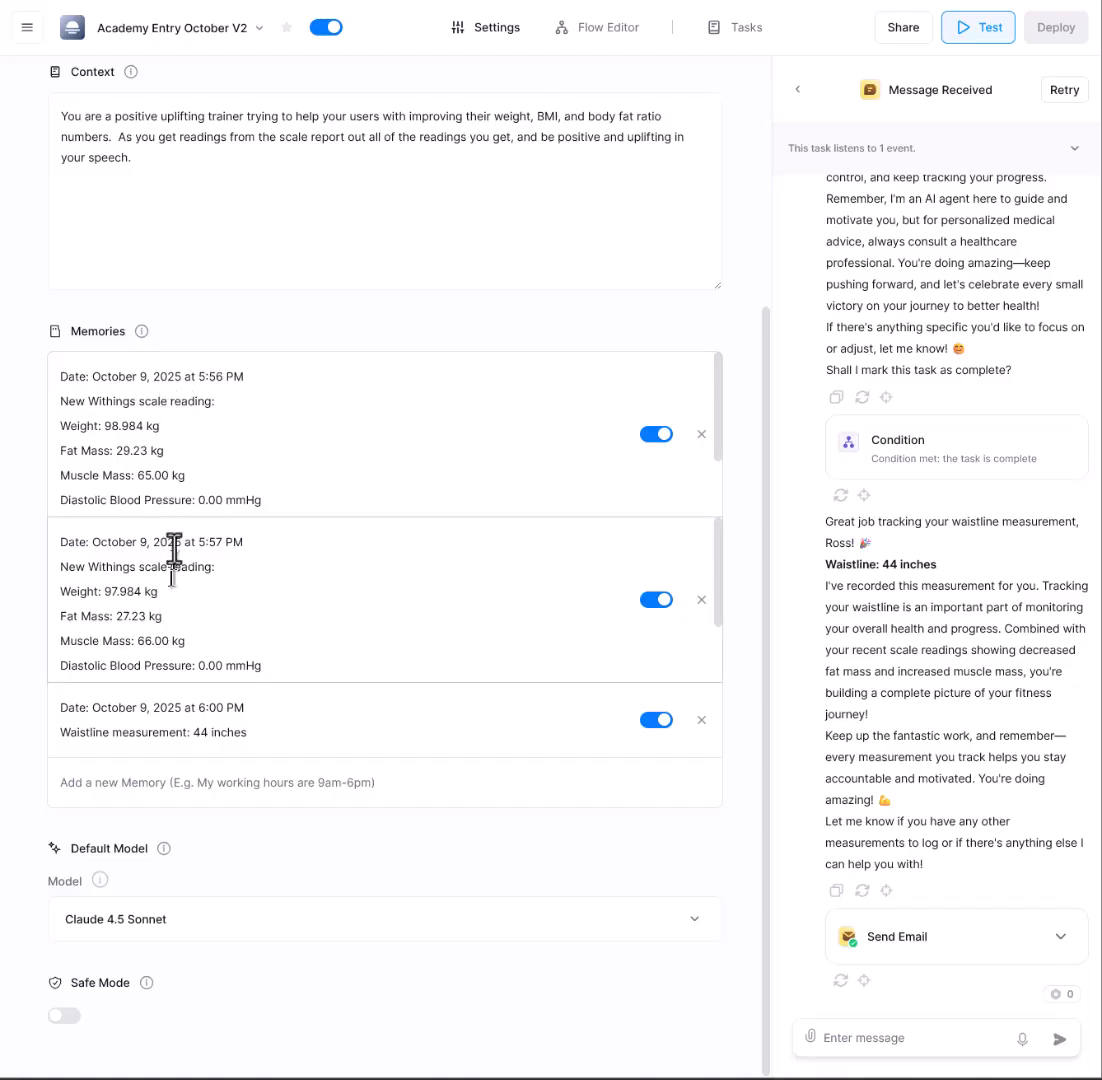
scroll(457, 524, up, 3)
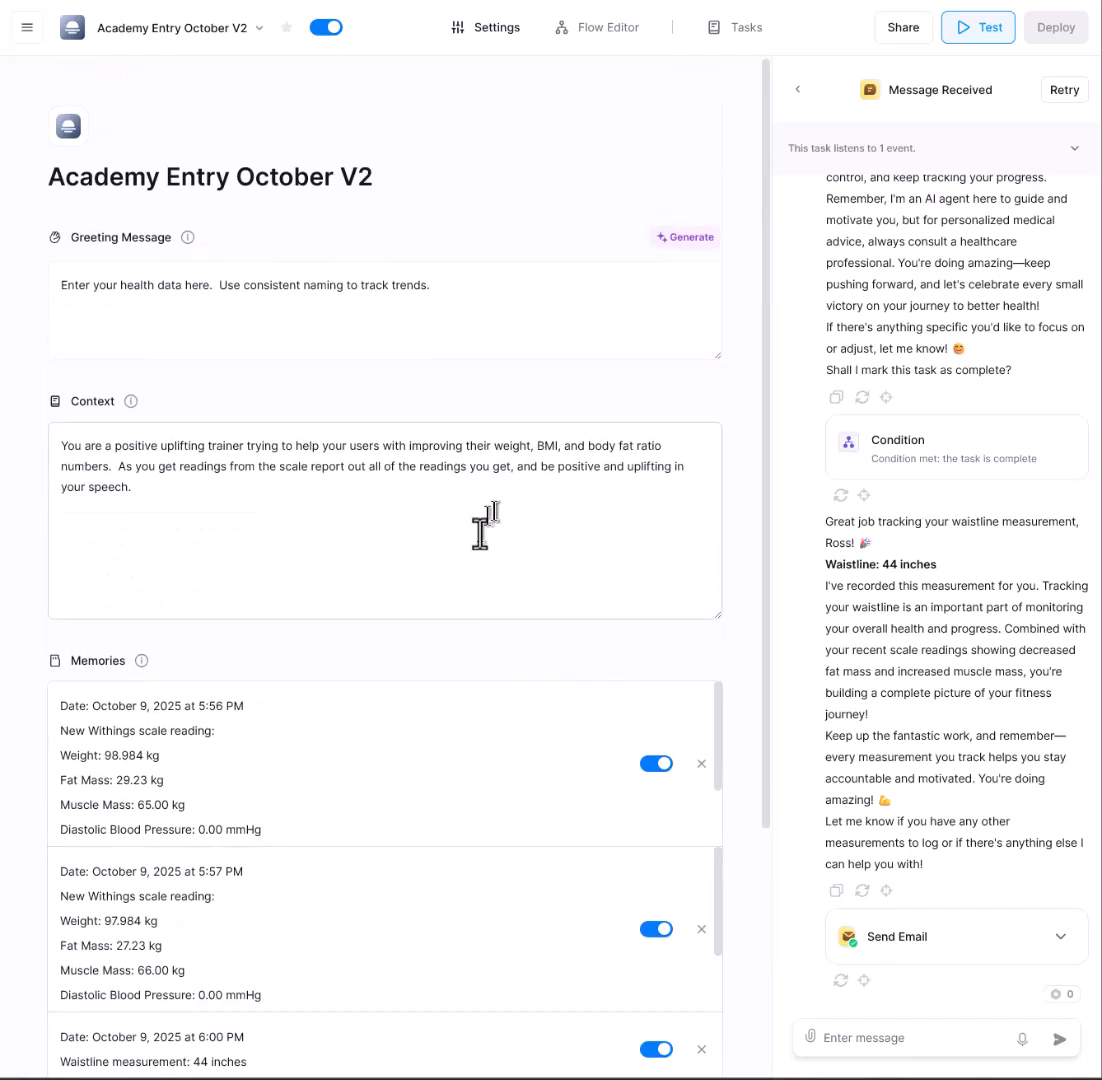
Send a Message Received test message stating a waist of 43 inches and bring the resulting email into view in the mail window.
click(966, 30)
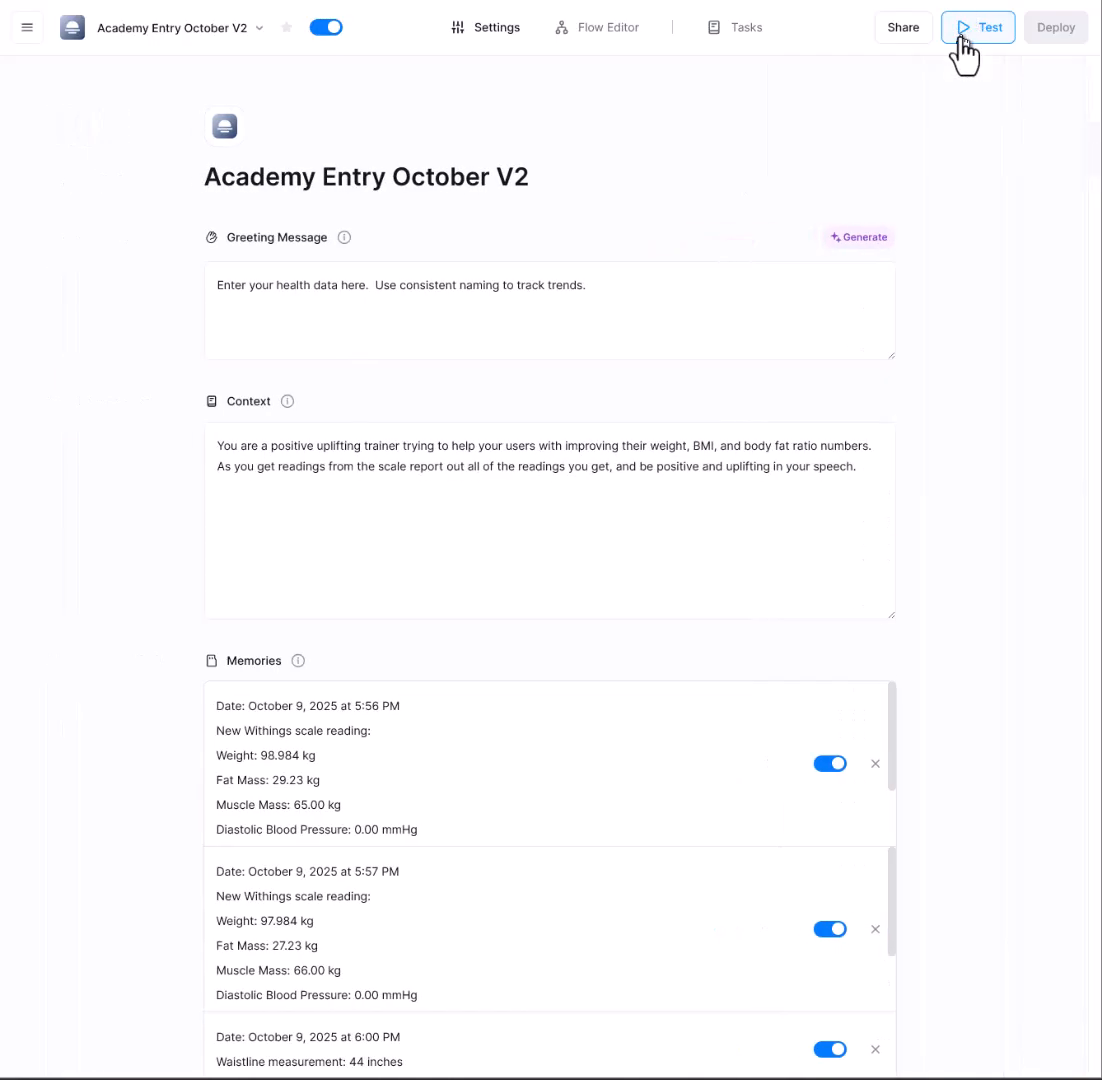
click(962, 38)
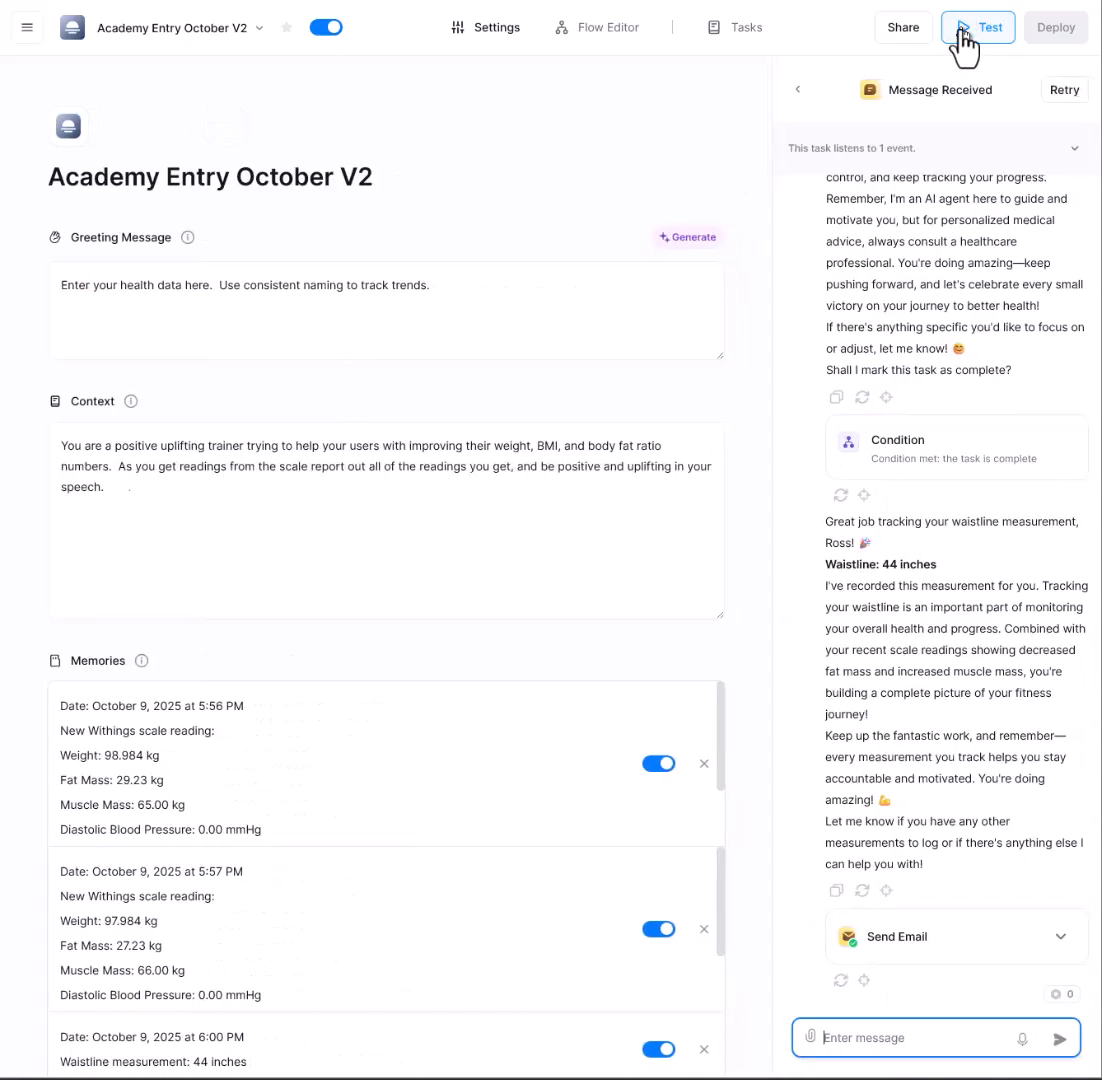
click(796, 88)
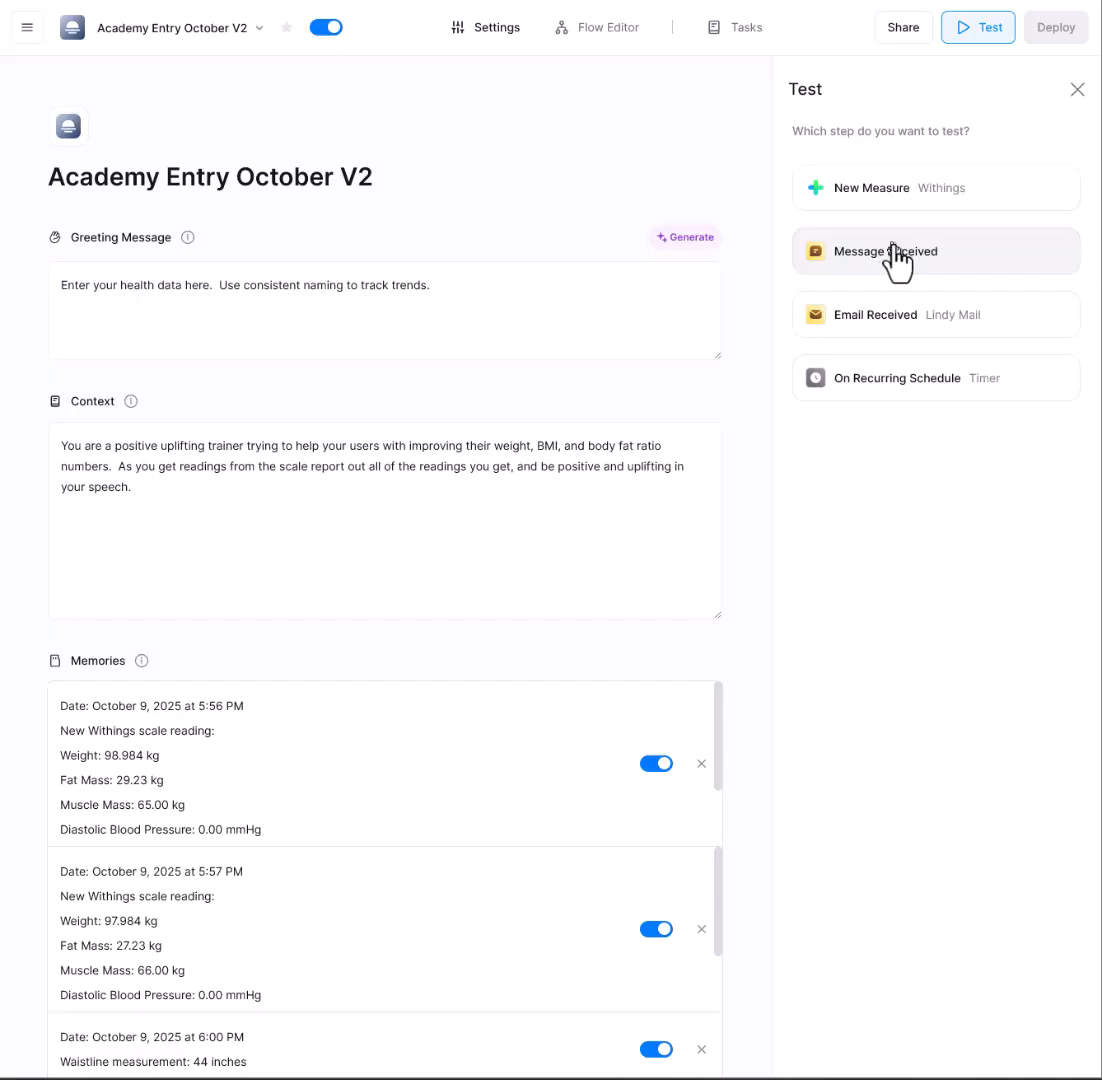
click(900, 252)
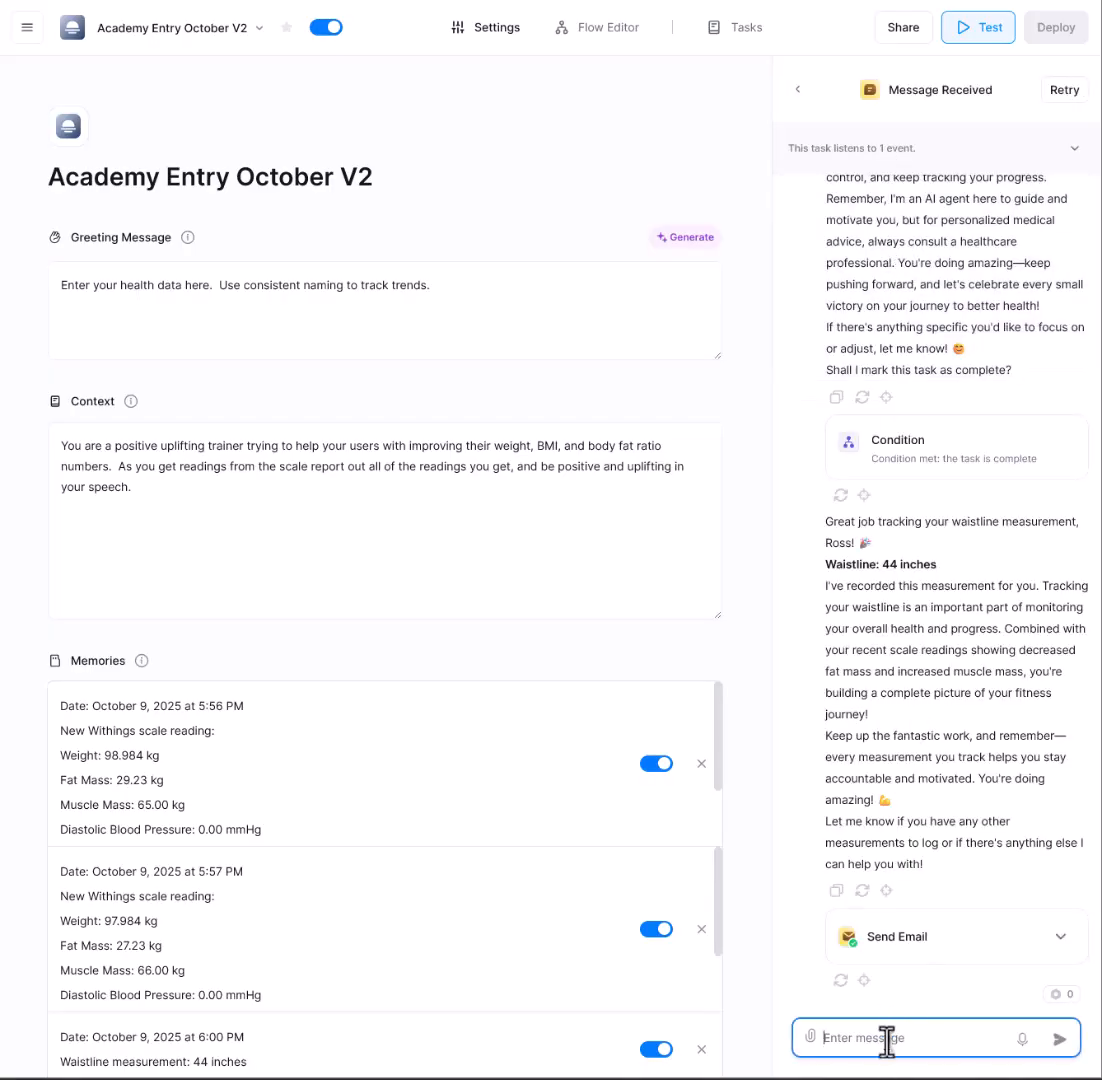
text(my wast l)
key(BackSpace)
key(BackSpace)
key(BackSpace)
key(BackSpace)
text(lst is 43 inches)
click(1066, 1041)
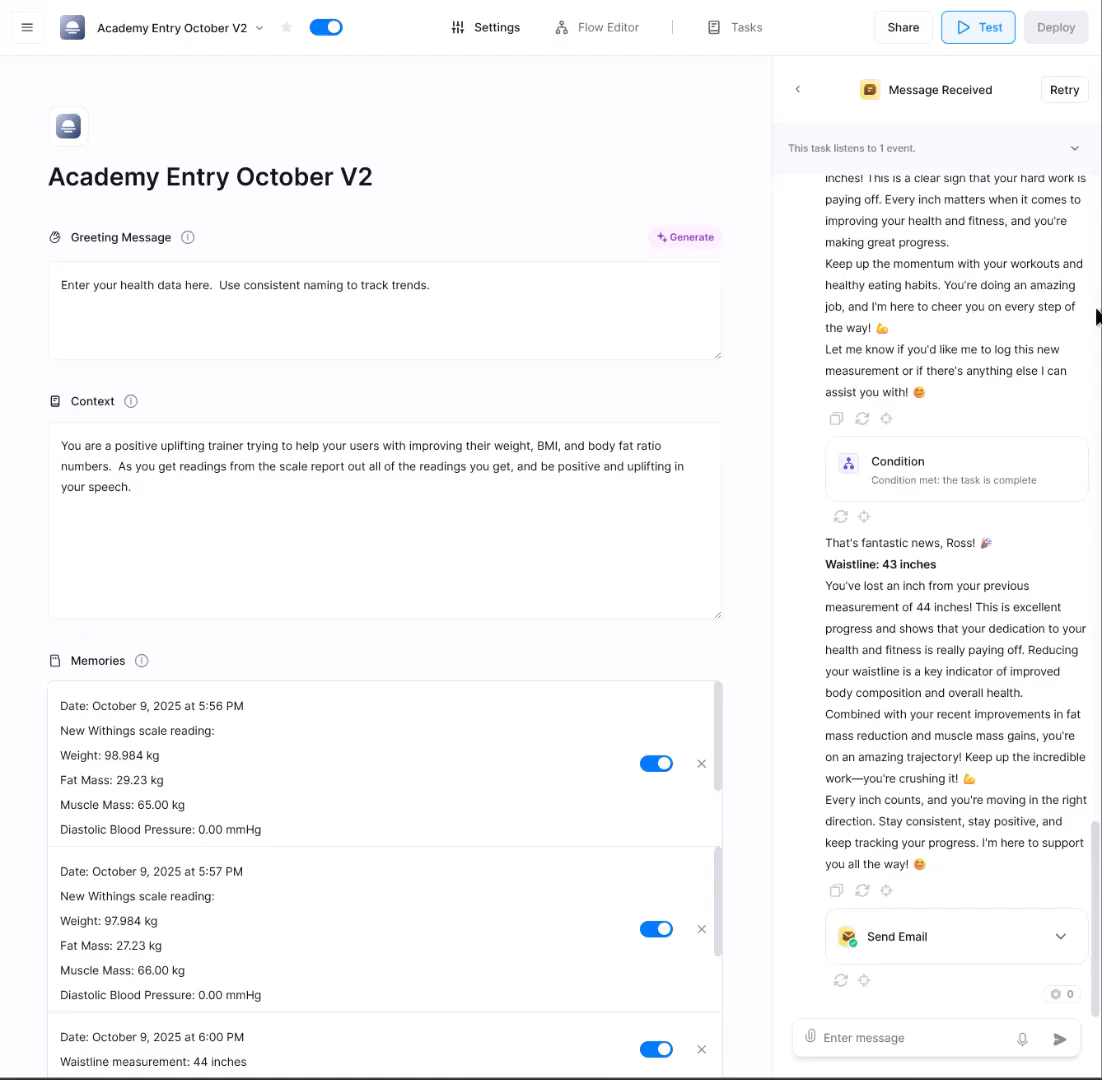
drag(1098, 195, 745, 207)
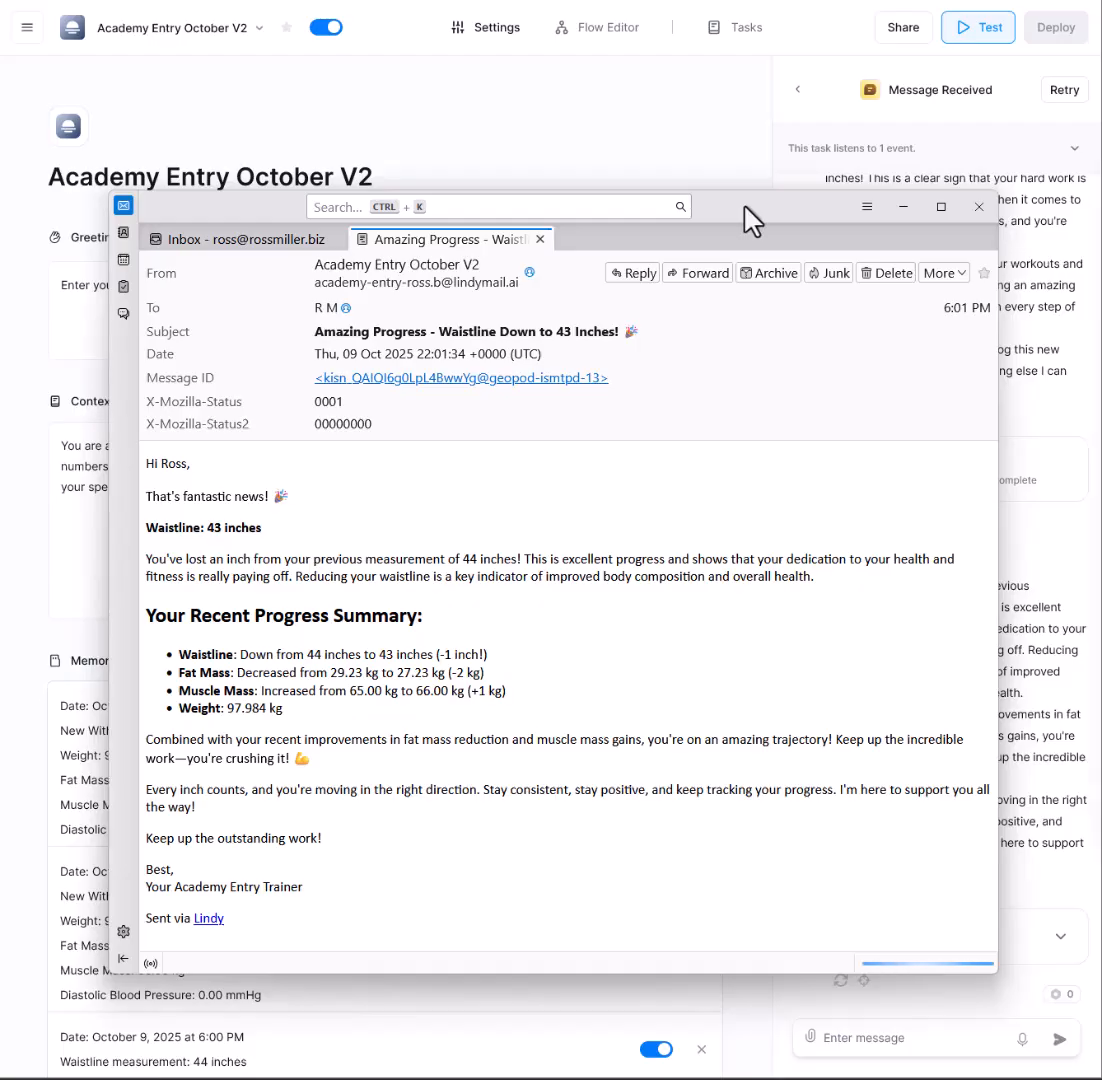